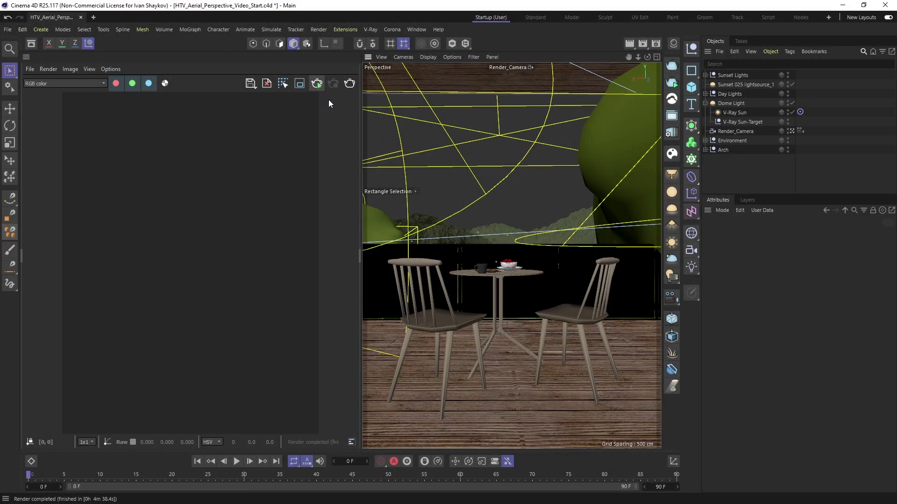
Start the interactive V-Ray render and enable Aerial Perspective on the V-Ray Sun, including Affect Environment.
key(shift+r)
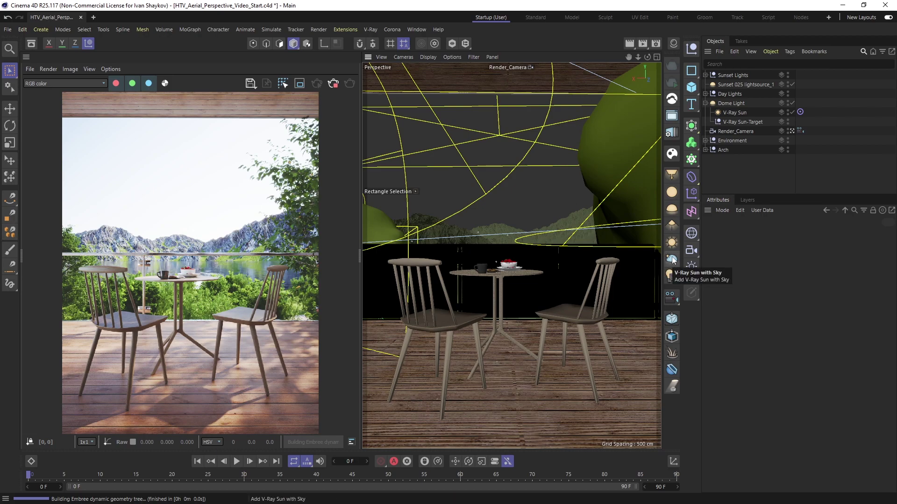
click(737, 113)
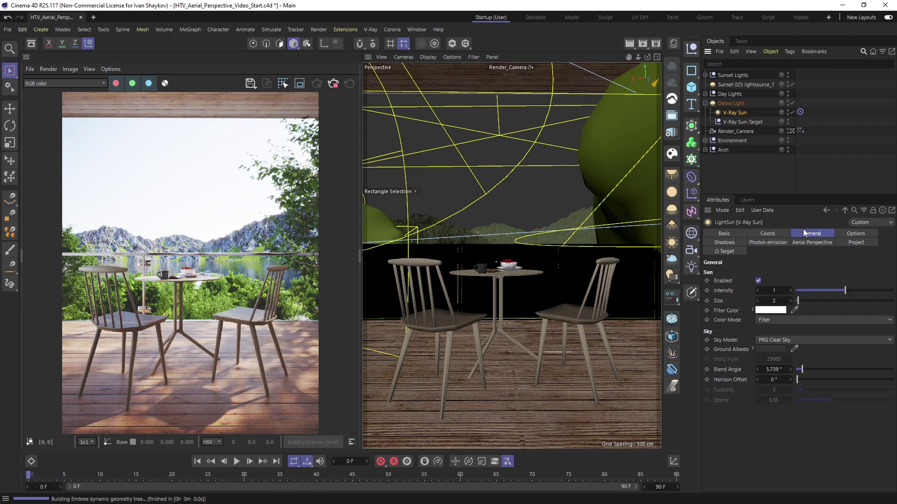
click(811, 243)
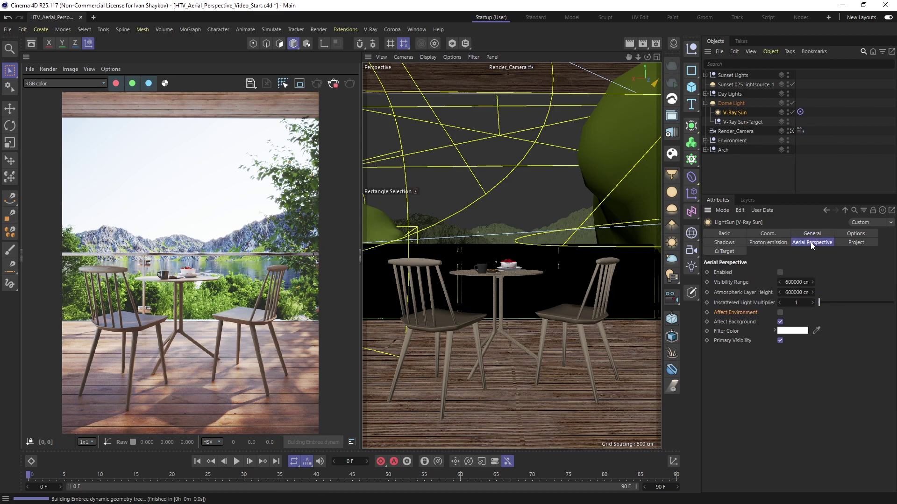
click(780, 273)
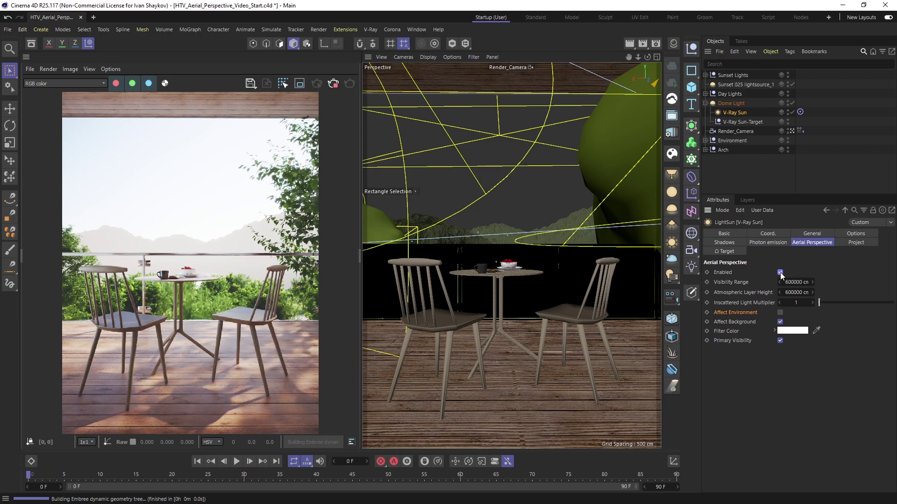
click(780, 314)
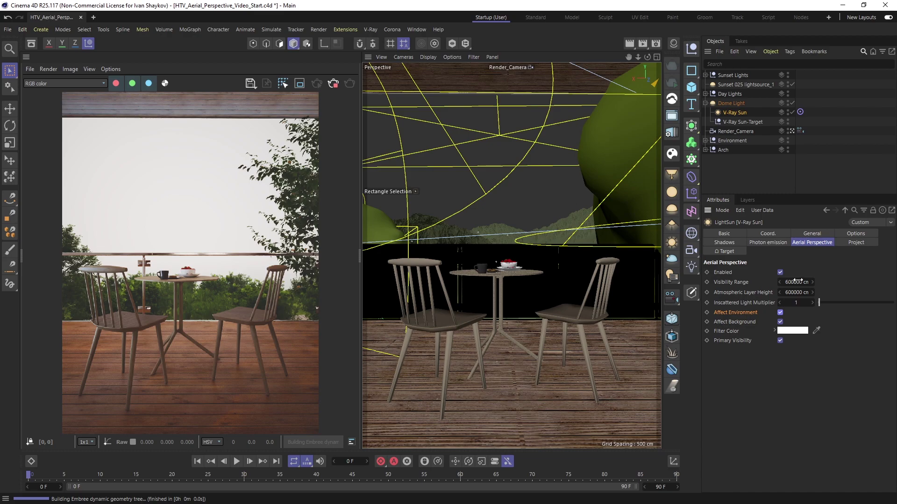
Set the sun's aerial perspective Visibility Range to 8000000 cm and Atmospheric Layer Height to 150000 cm.
click(797, 282)
text(8000000)
key(Return)
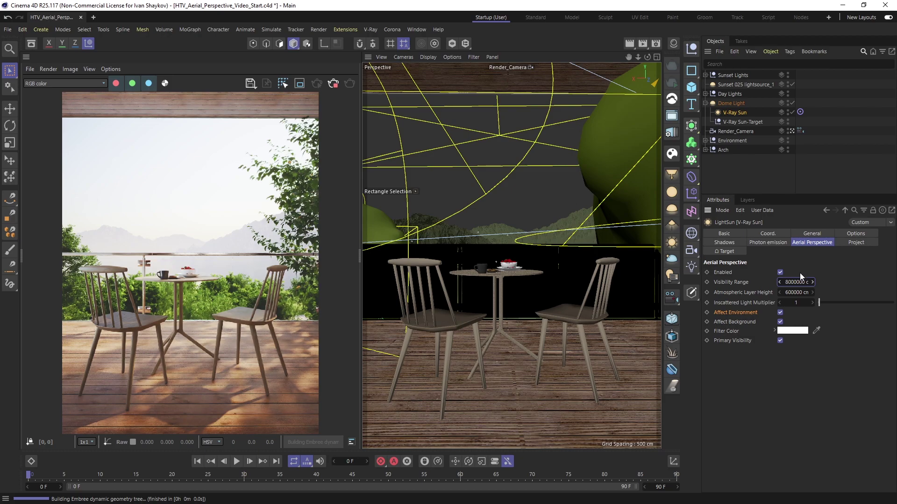
double_click(796, 292)
text(150000)
key(Return)
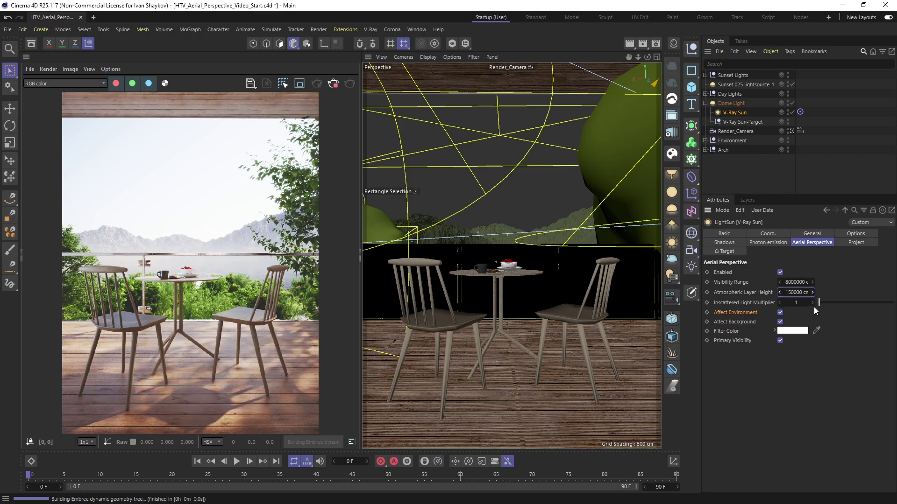
Change the V-Ray Sun's aerial perspective Filter Color from white to a light blue.
click(792, 331)
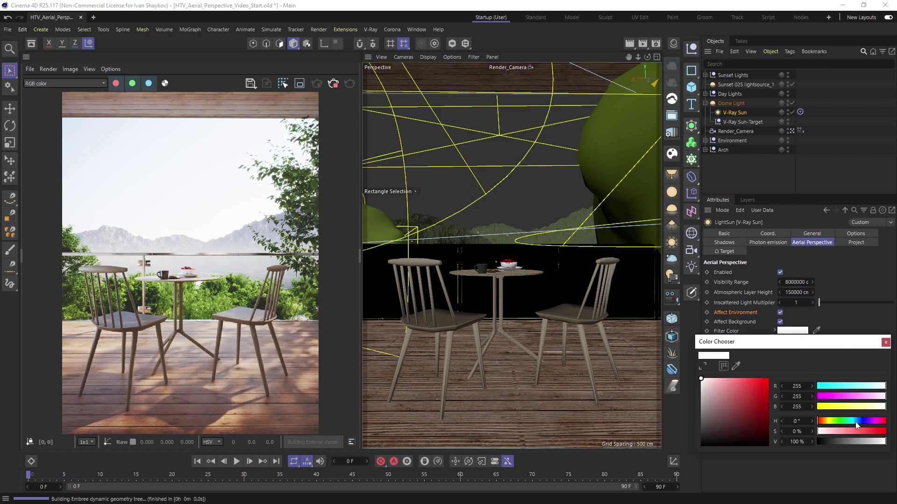
click(857, 422)
click(712, 383)
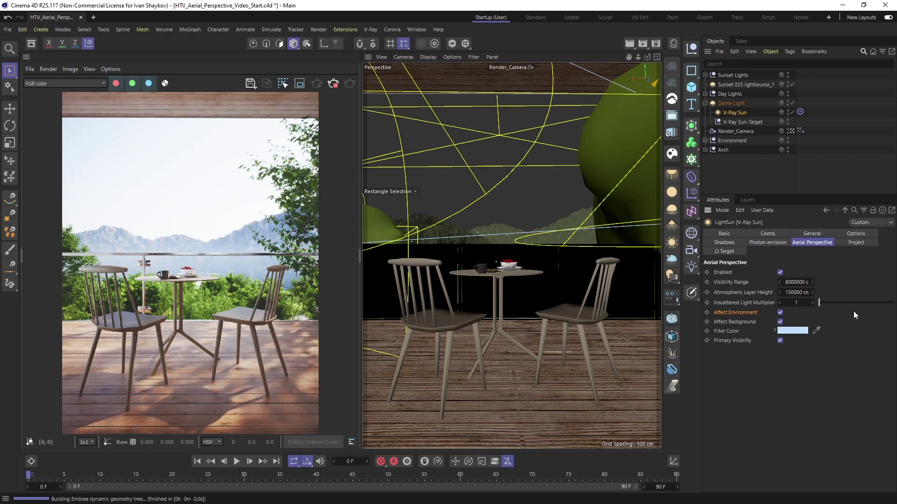
Try the Hosek Et Al and CIE Clear sky models on the V-Ray Sun within a render region, and restore PRG Clear Sky.
click(299, 85)
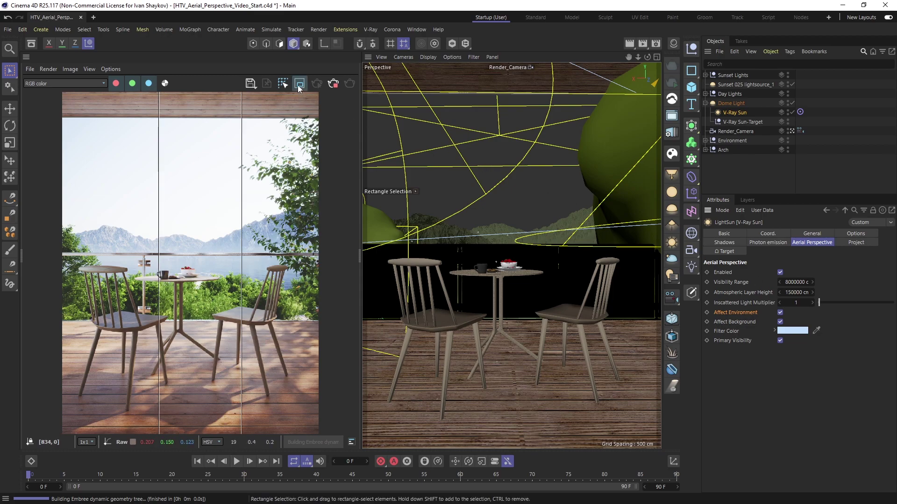
click(811, 232)
click(889, 340)
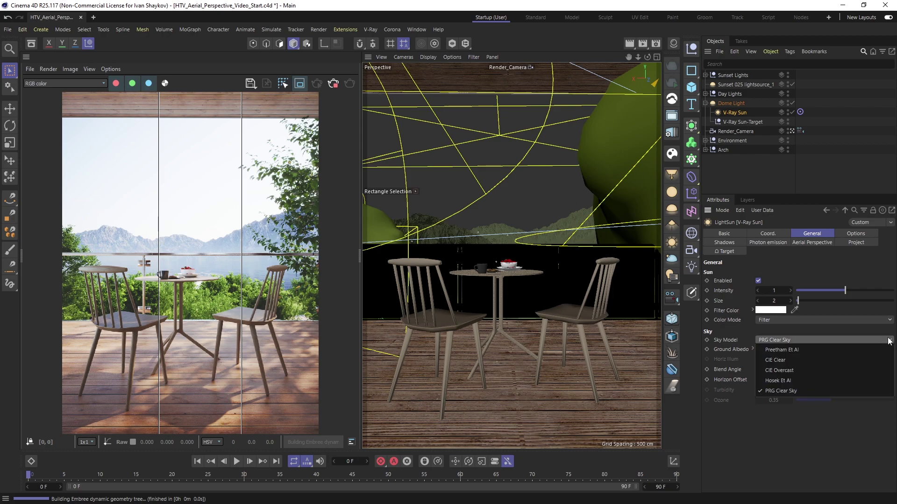
click(876, 381)
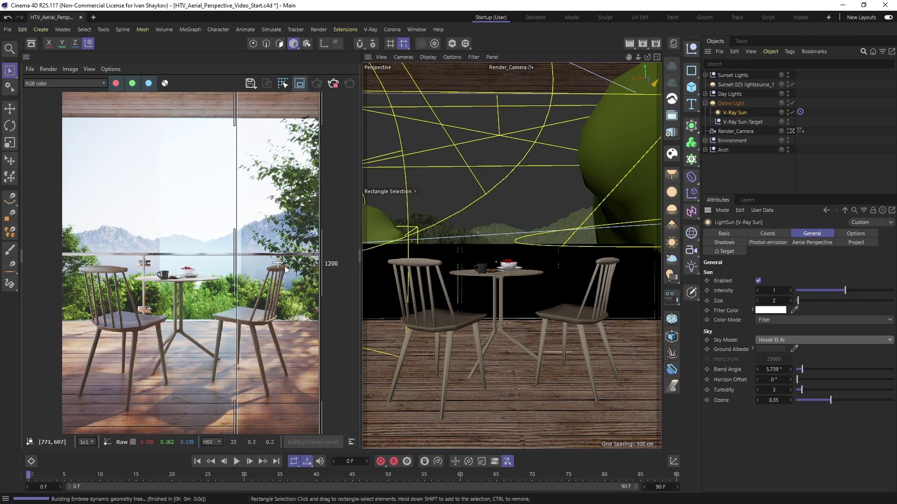
click(864, 340)
click(851, 357)
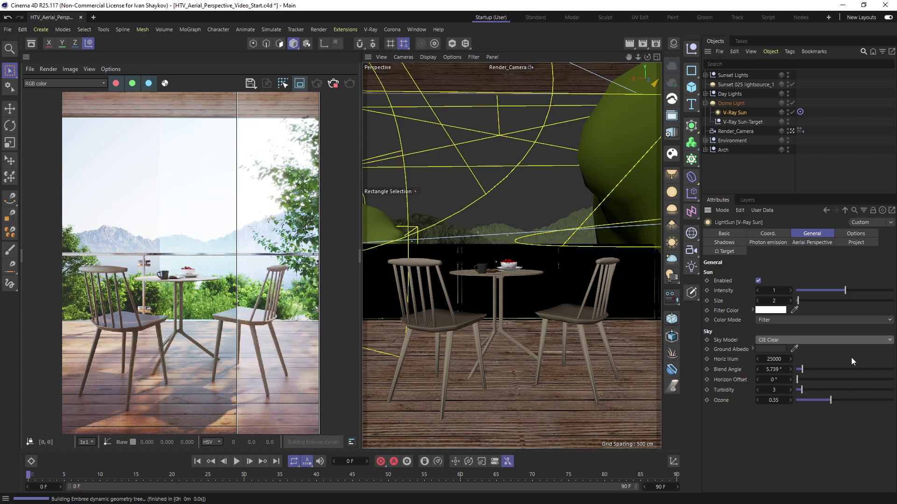
click(854, 340)
click(856, 390)
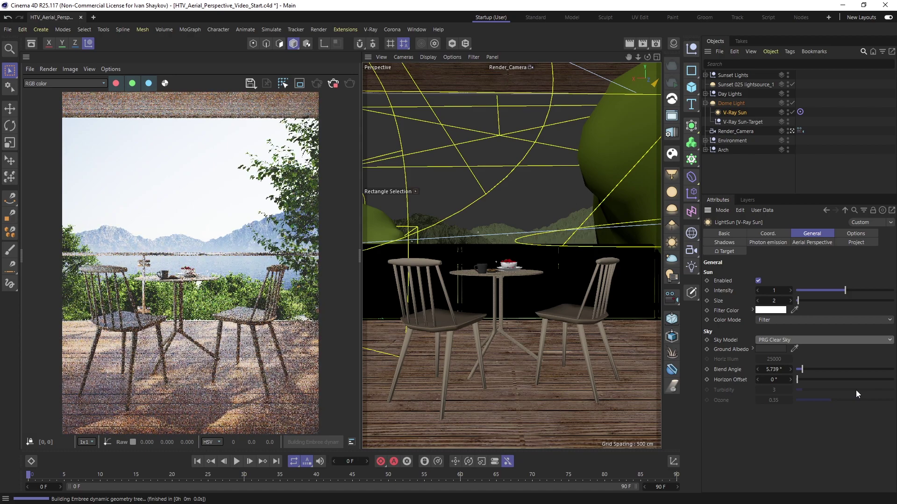
Set the V-Ray Sun's aerial perspective Visibility Range to 50000000 cm.
click(820, 244)
click(798, 281)
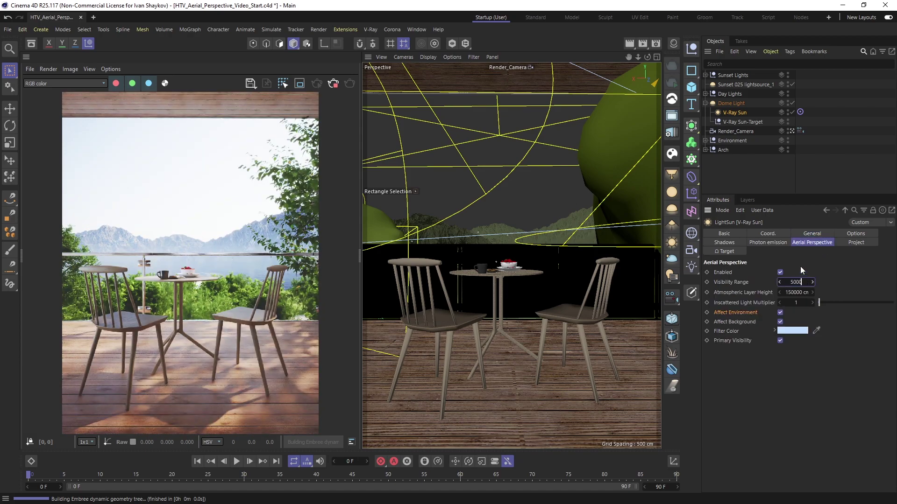
text(50000000)
key(Return)
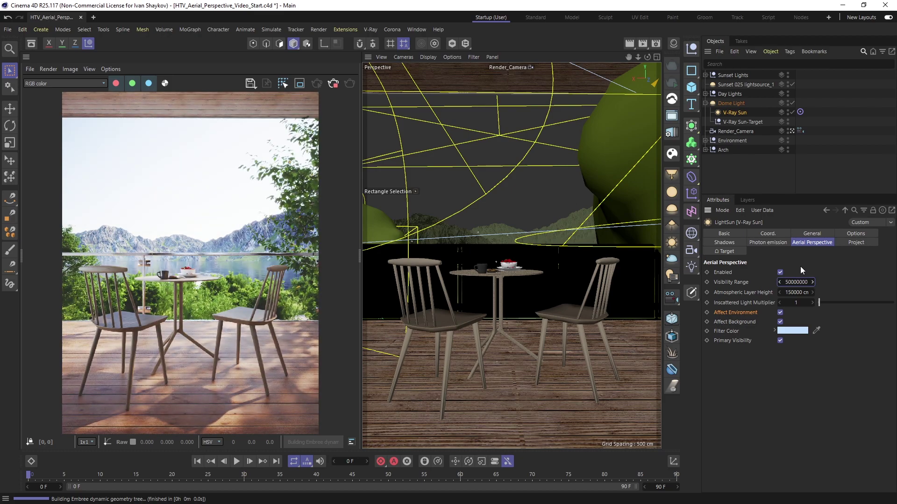
Set the Atmospheric Layer Height to 5000000 cm and the Inscattered Light Multiplier to 2, with Affect Environment turned off.
click(800, 293)
text(5000000)
key(Return)
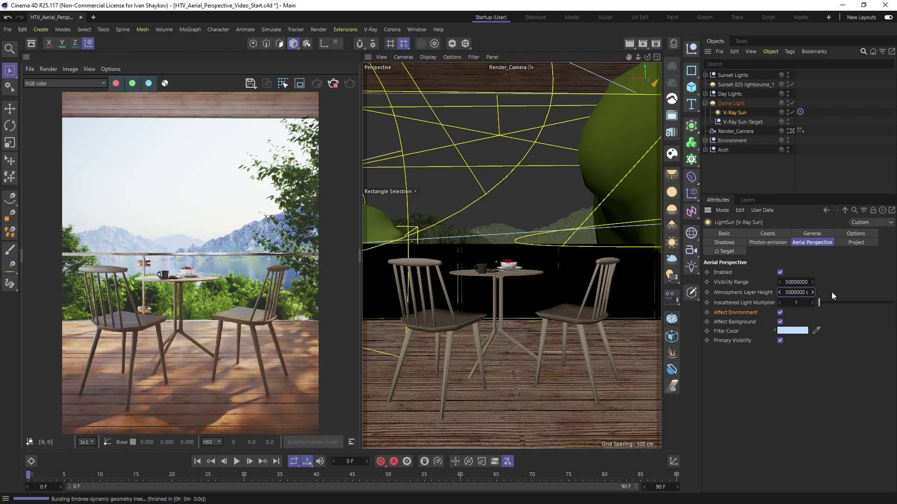
click(780, 312)
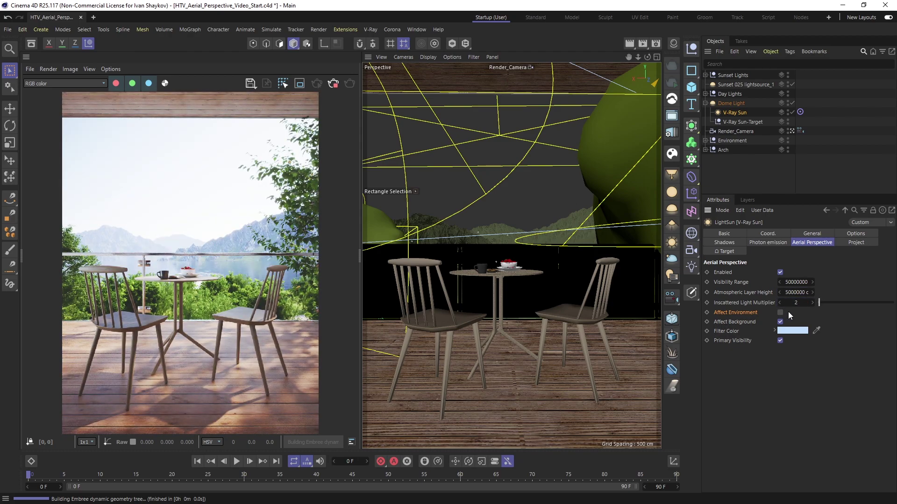
Switch the scene lighting from the V-Ray Sun and its Dome Light to the Sunset 025 dome light.
click(812, 234)
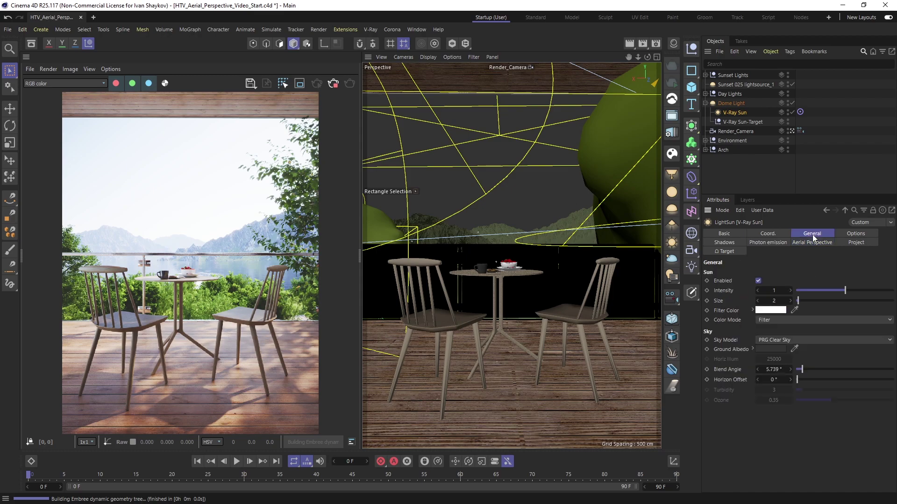
click(758, 281)
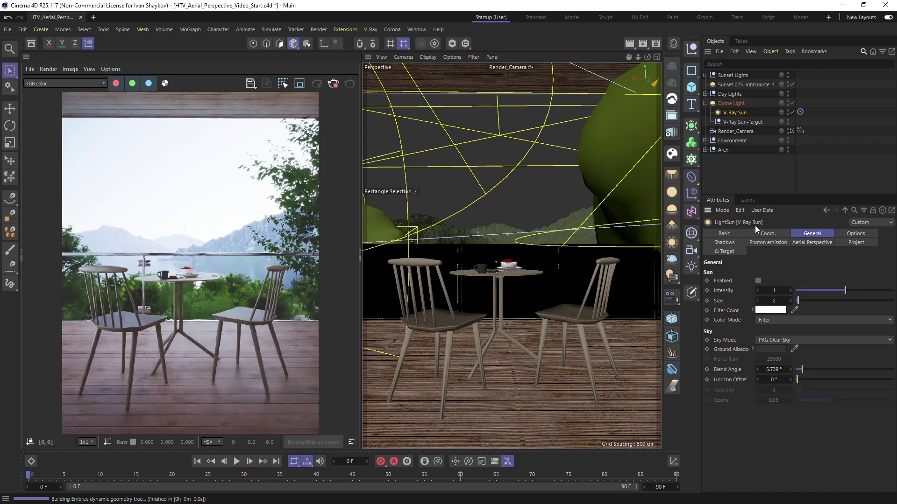
click(735, 104)
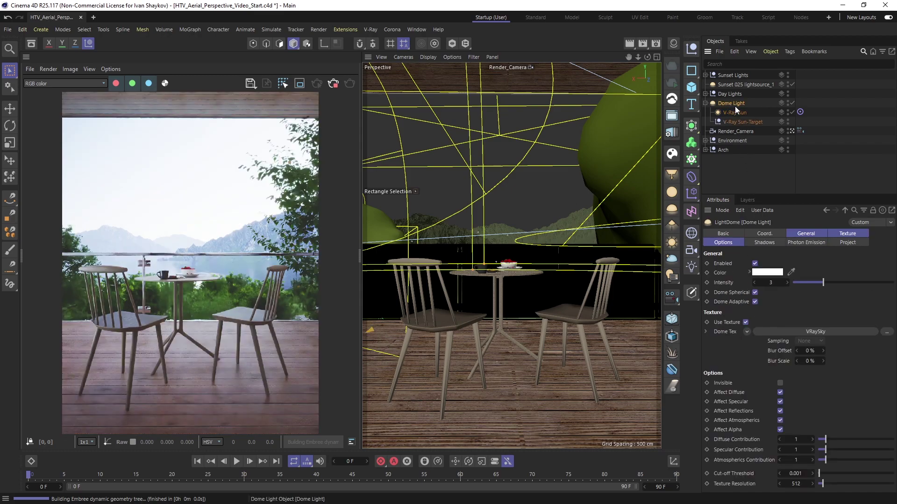
click(755, 264)
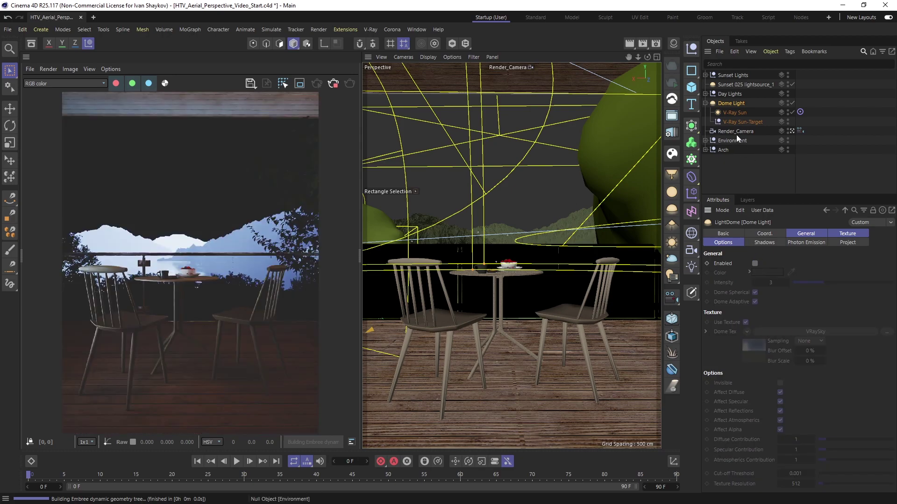
click(736, 85)
click(755, 264)
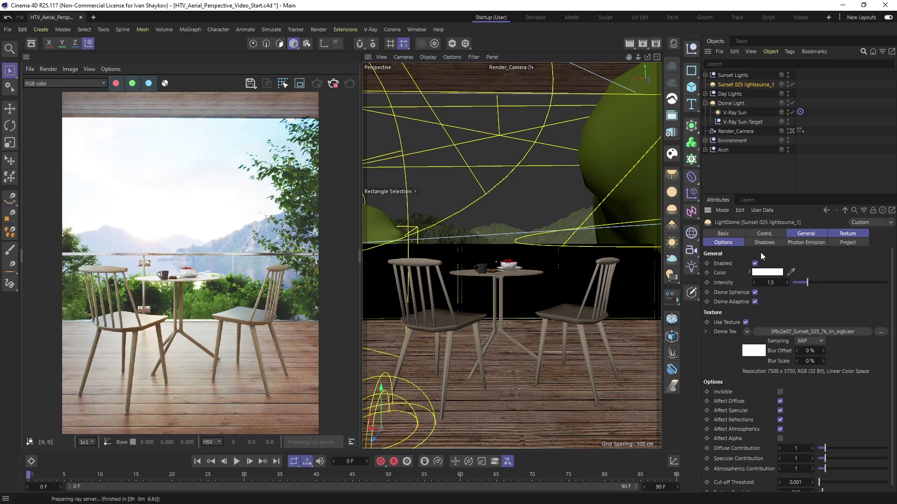
Test another heading rotation for the Sunset 025 dome light and settle on 98°.
click(766, 238)
double_click(810, 264)
text(180)
key(Return)
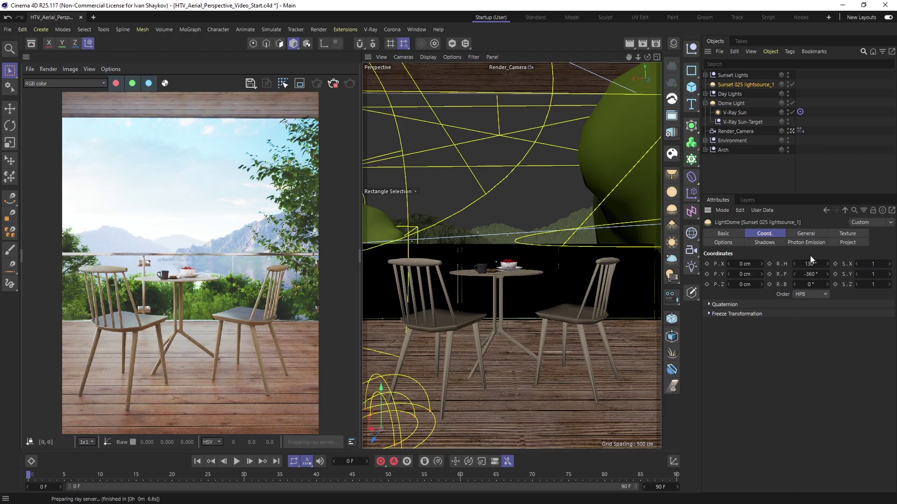
double_click(811, 263)
text(98)
key(Return)
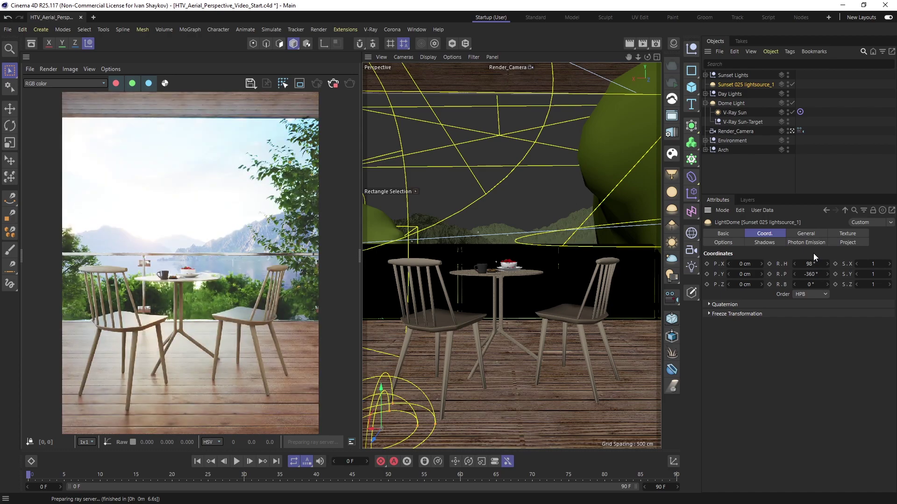
Lower the V-Ray Sun vertically in the Front view to a Y position of about 4277 cm.
click(738, 113)
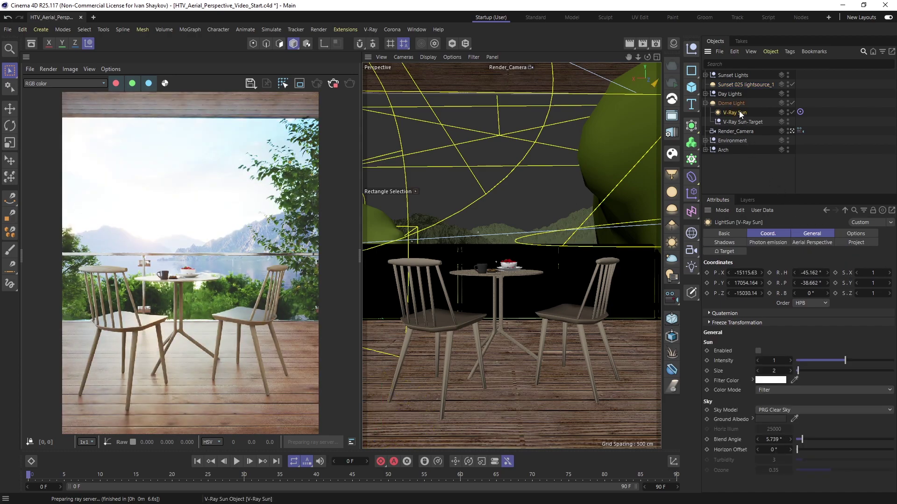
middle_click(542, 186)
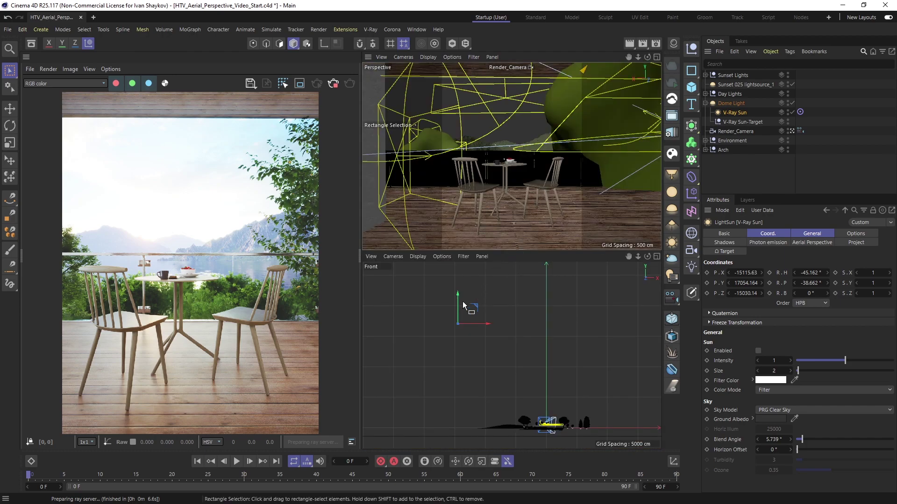
drag(464, 304, 461, 389)
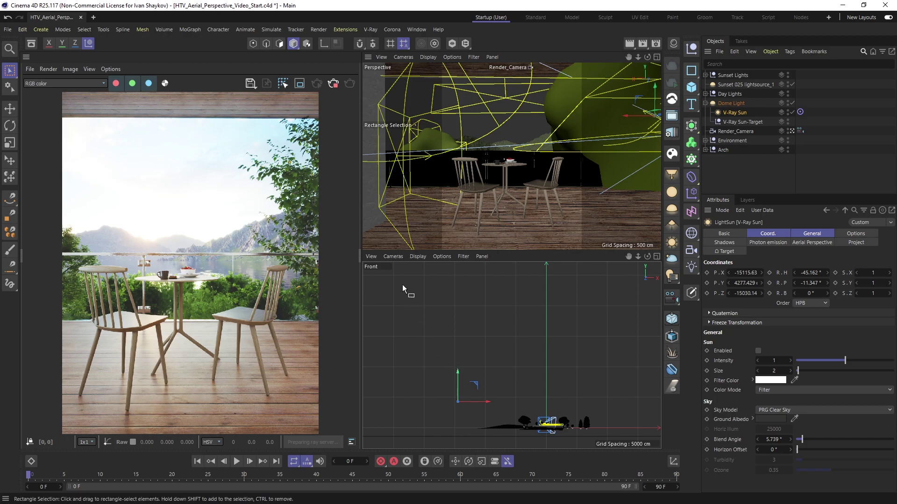
Stop the interactive render, and export and submit the scene to Chaos Cloud.
click(334, 84)
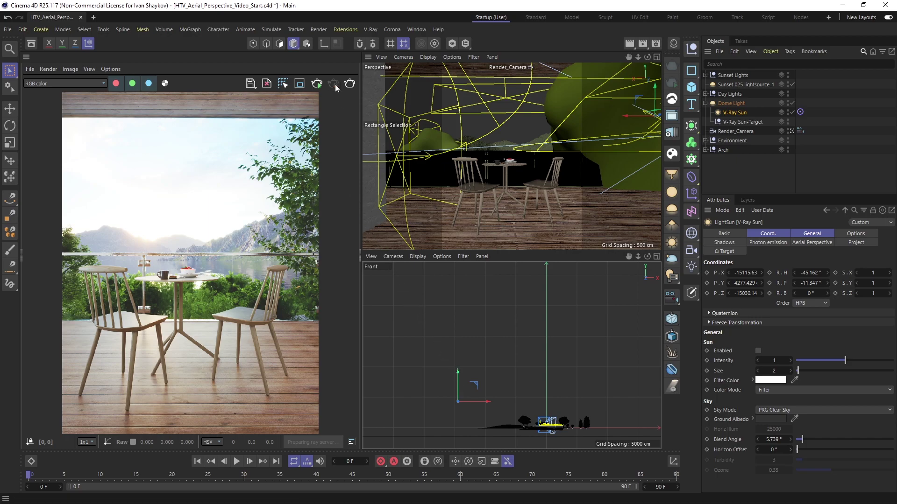
click(674, 99)
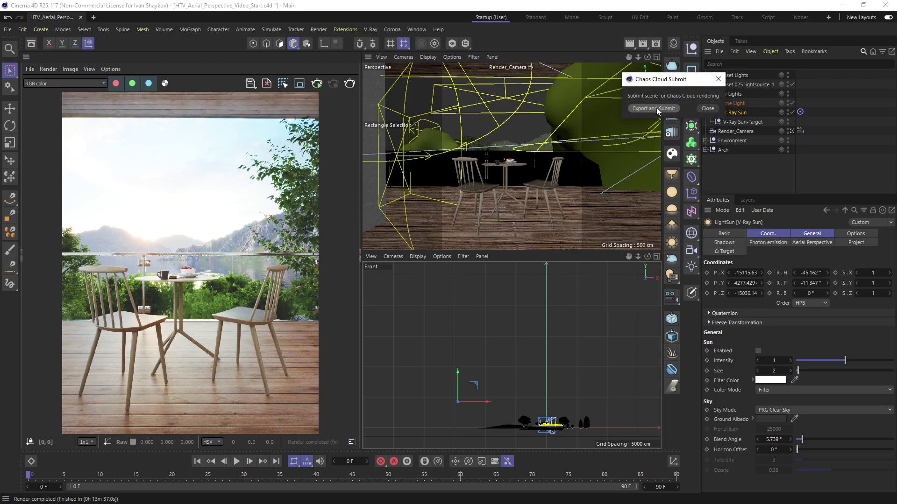
click(656, 108)
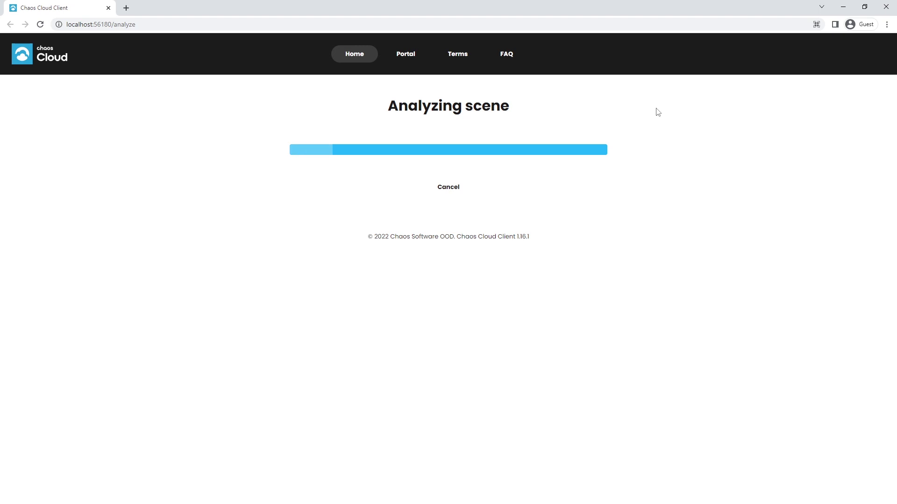
Shorten the cloud job's name to HTV_Aerial_Perspective and select Render_Camera as its camera.
drag(477, 210, 386, 211)
key(BackSpace)
click(576, 411)
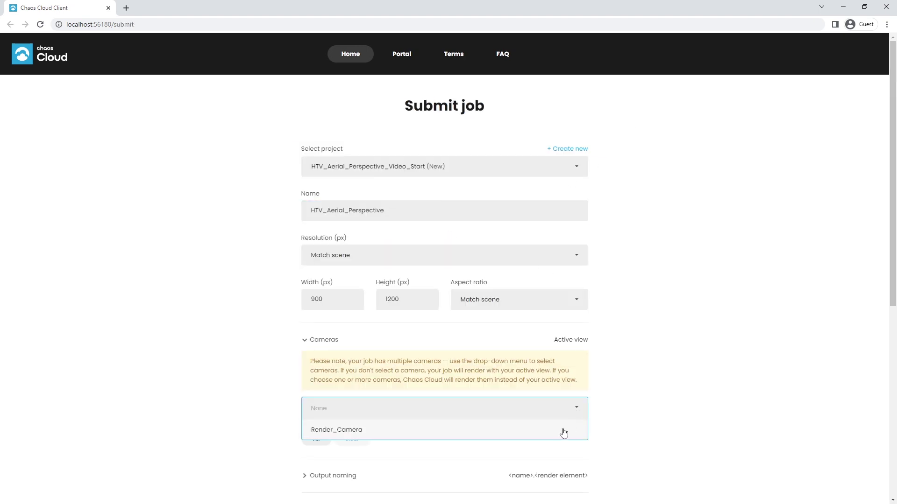
click(562, 428)
Submit the Chaos Cloud render job and open its job page.
scroll(560, 430, down, 8)
click(473, 444)
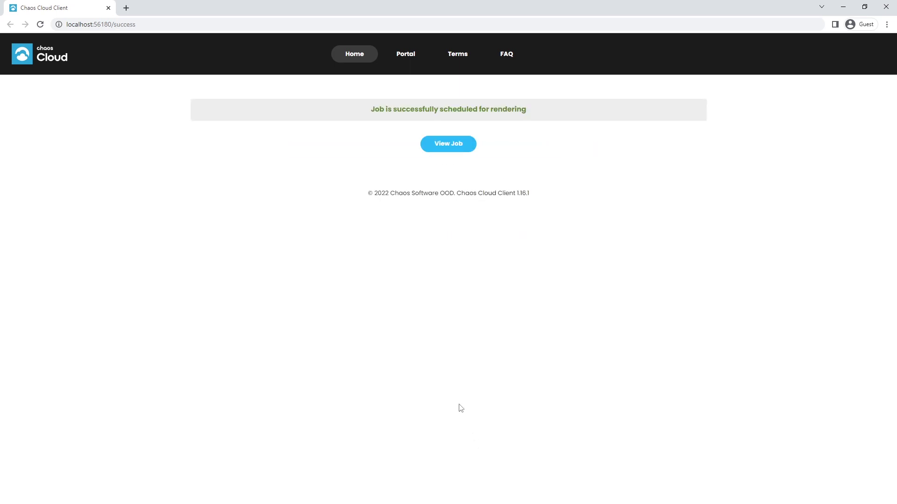
click(447, 143)
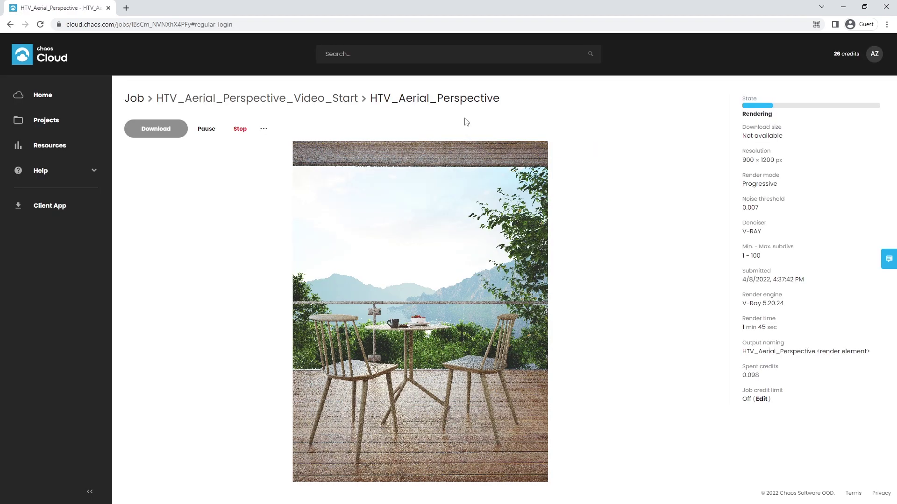